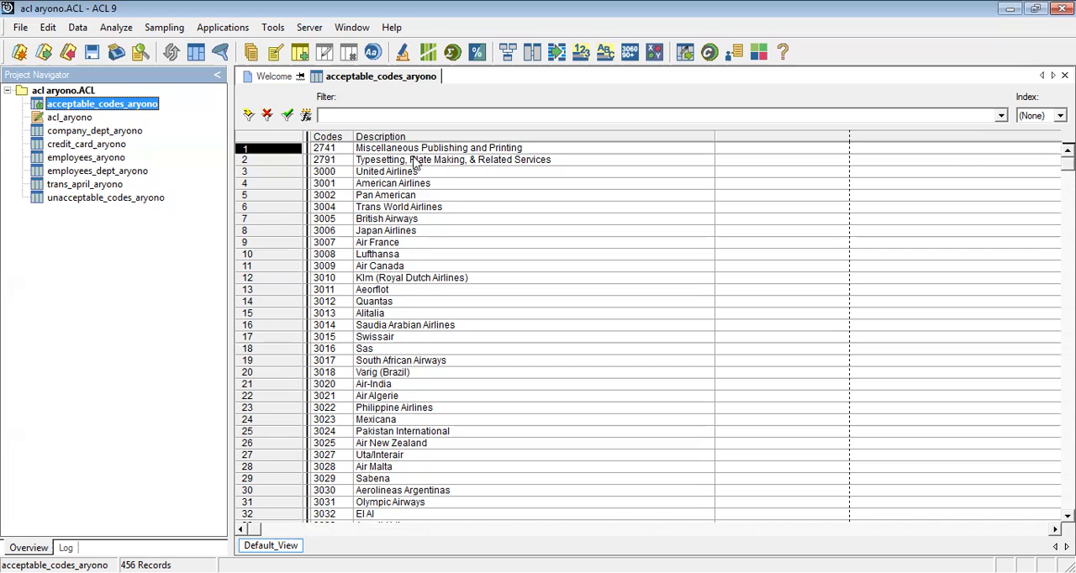
Open the table layout of acceptable_codes_aryono, select the code_sub_AC field, and move the layout window clear of the Codes column
{"action": "left_click", "coordinate": [327, 137]}
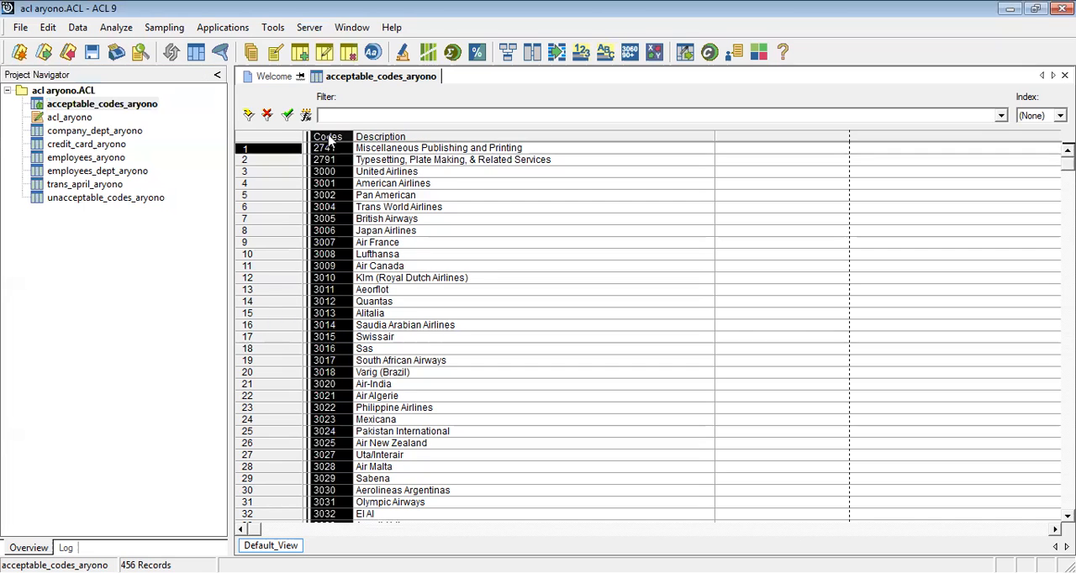
{"action": "left_click", "coordinate": [48, 27]}
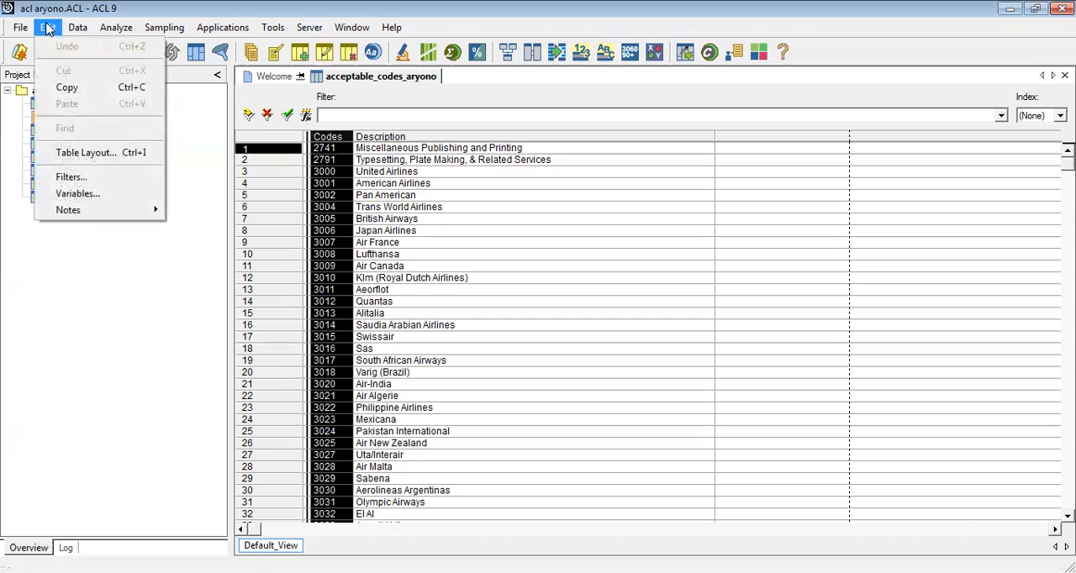
{"action": "left_click", "coordinate": [84, 152]}
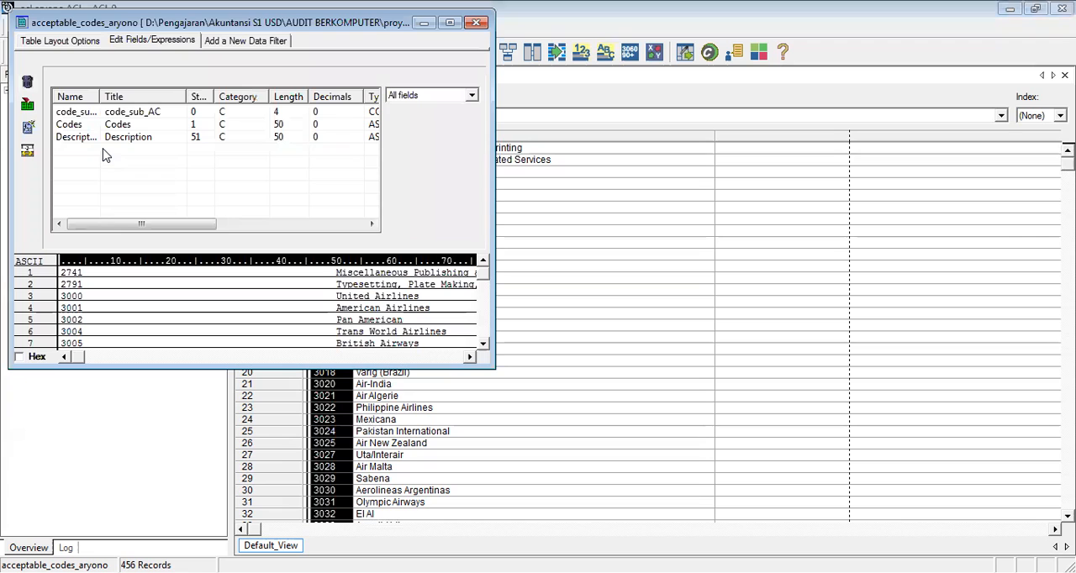
{"action": "left_click", "coordinate": [89, 112]}
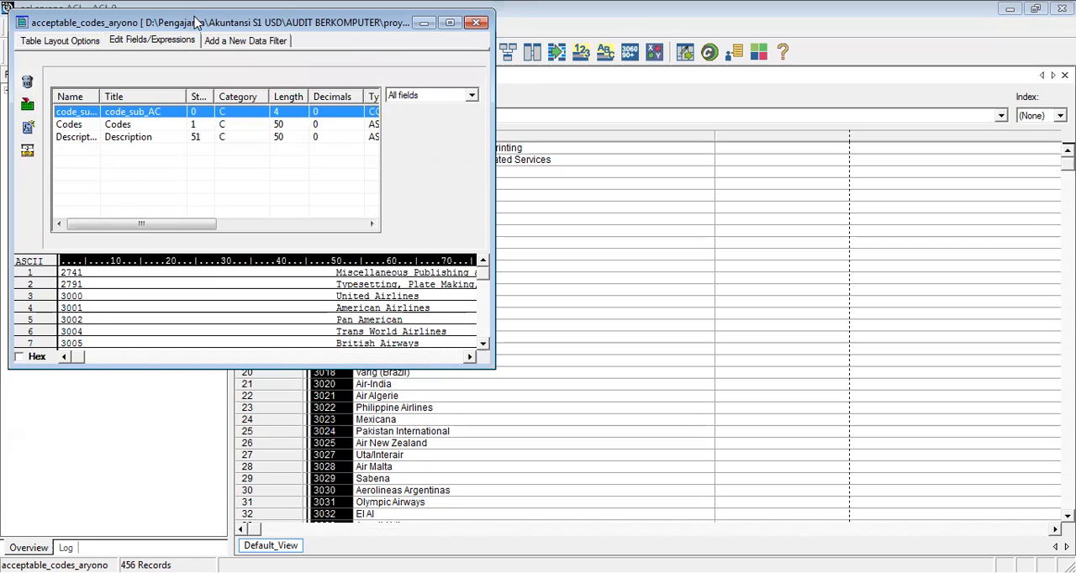
{"action": "left_click_drag", "start_coordinate": [195, 20], "coordinate": [217, 67]}
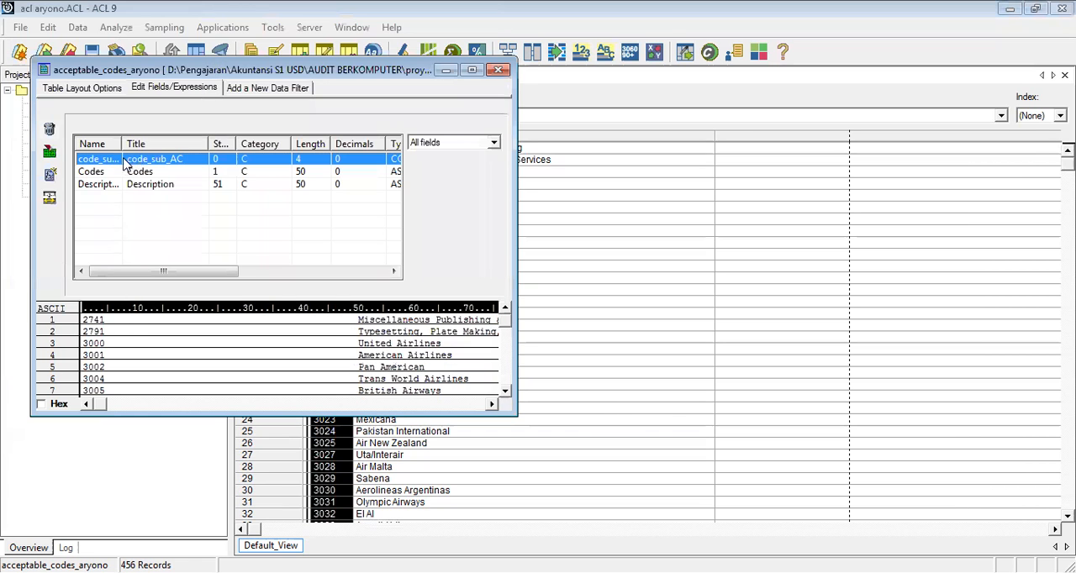
{"action": "left_click_drag", "start_coordinate": [247, 71], "coordinate": [328, 213]}
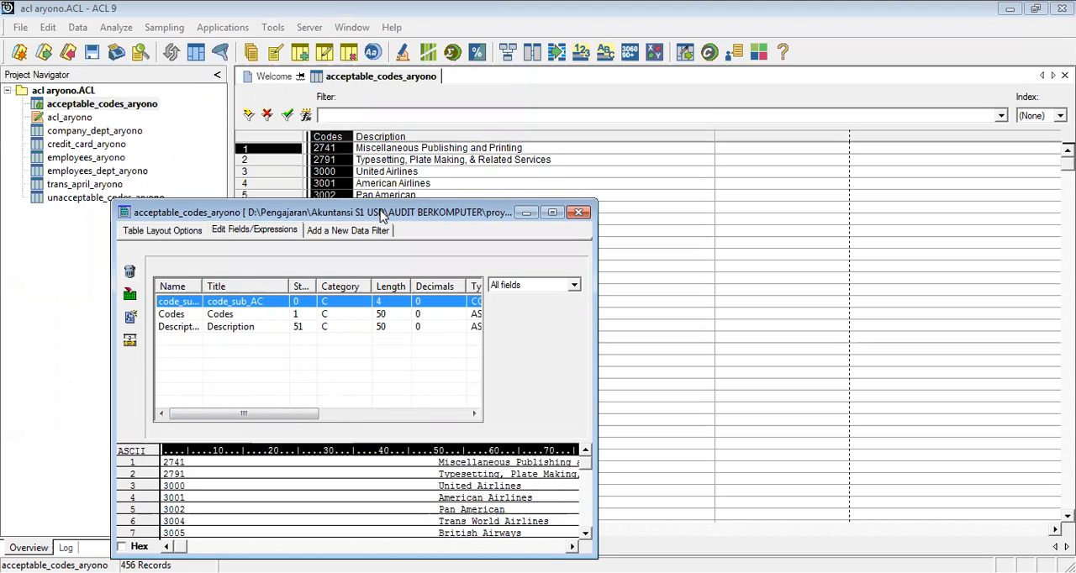
{"action": "left_click_drag", "start_coordinate": [380, 215], "coordinate": [837, 113]}
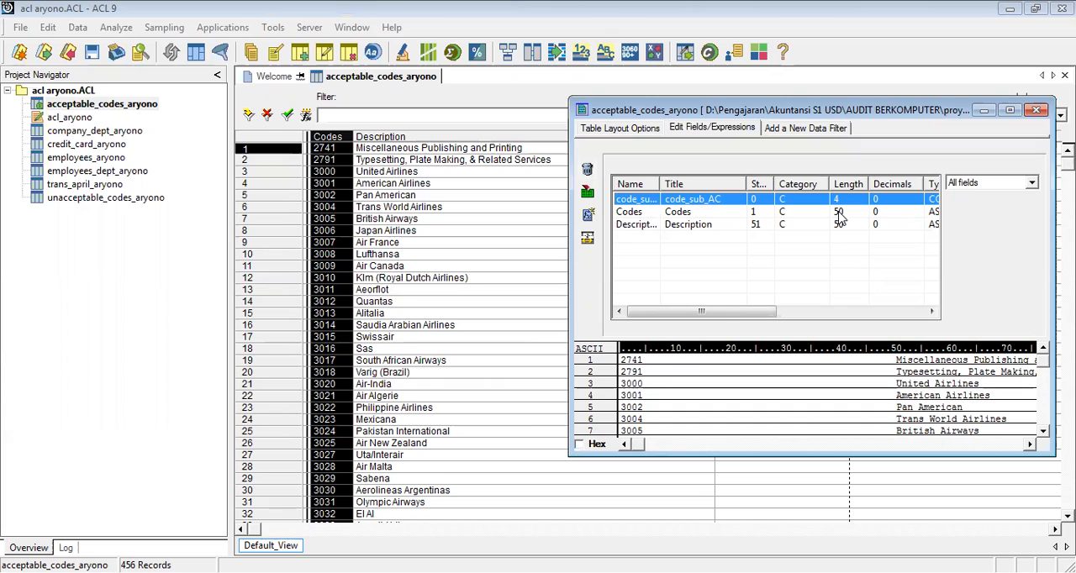
Examine the SUBSTR and ALLTRIM expression of the code_sub_AC computed field, accept it as is, and close the table layout
{"action": "double_click", "coordinate": [734, 201]}
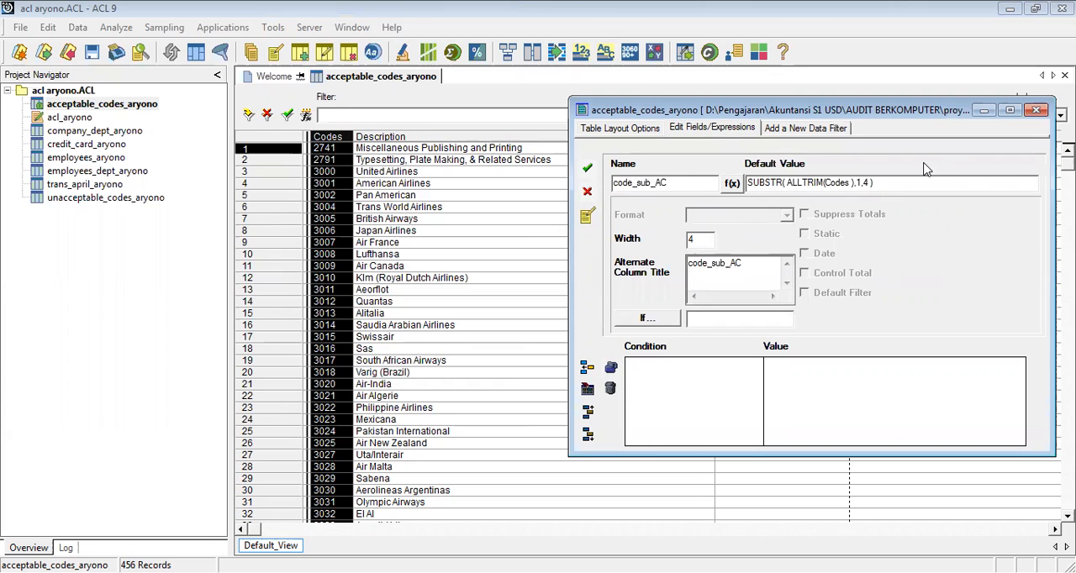
{"action": "left_click", "coordinate": [732, 183]}
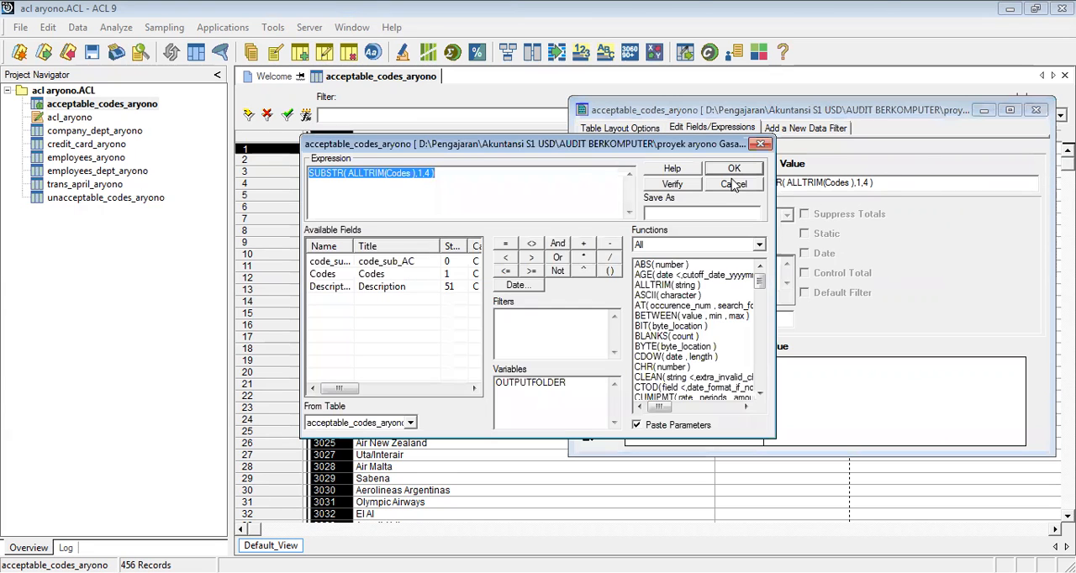
{"action": "left_click", "coordinate": [332, 178]}
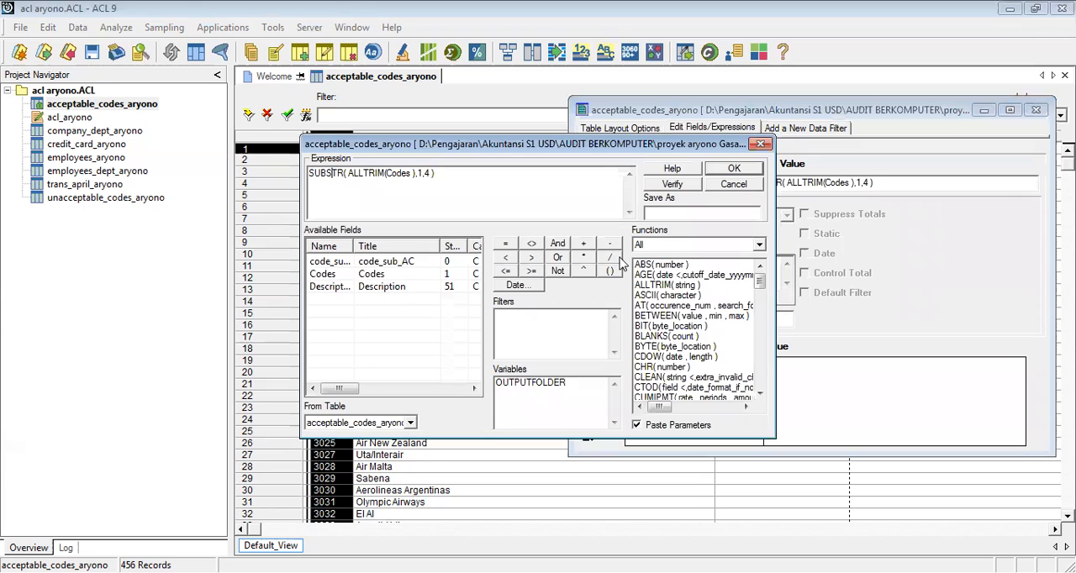
{"action": "left_click_drag", "start_coordinate": [310, 175], "coordinate": [345, 176]}
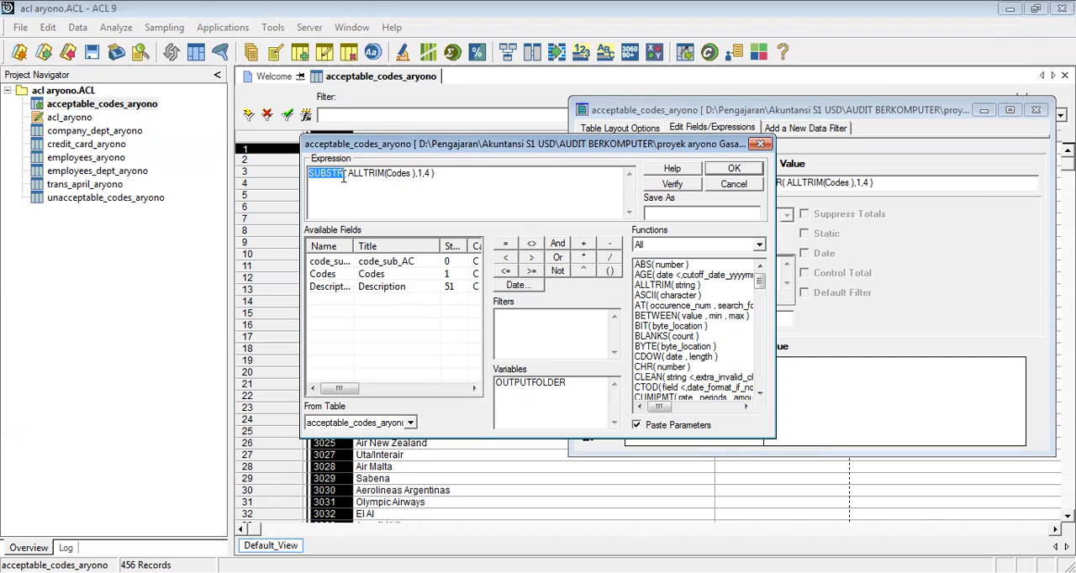
{"action": "left_click", "coordinate": [427, 172]}
{"action": "left_click", "coordinate": [721, 171]}
{"action": "left_click", "coordinate": [593, 178]}
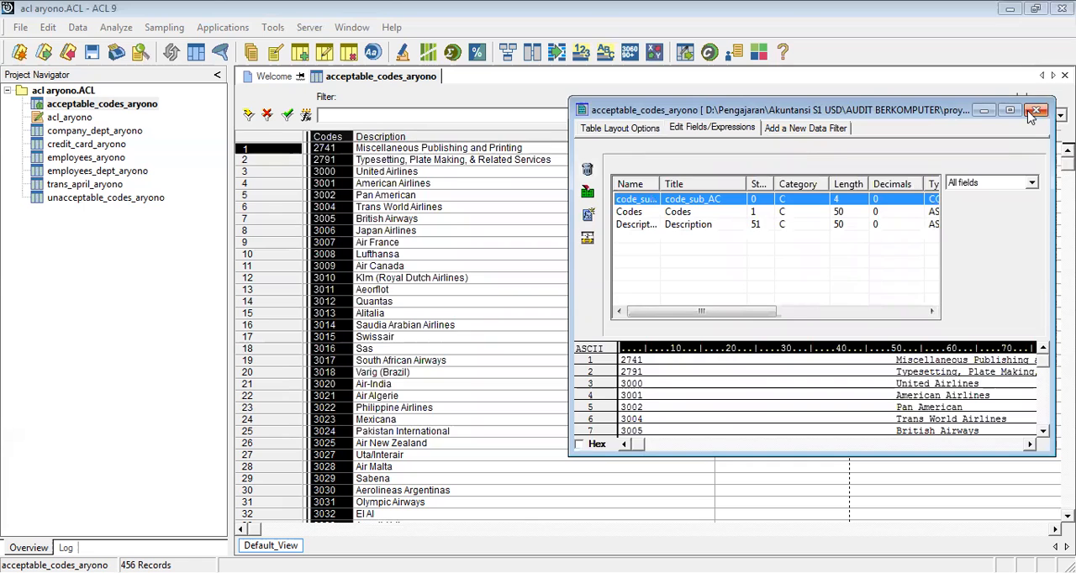
{"action": "key", "text": "Escape"}
Add the code_sub_AC field as a column before Description in the acceptable_codes_aryono view
{"action": "right_click", "coordinate": [569, 149]}
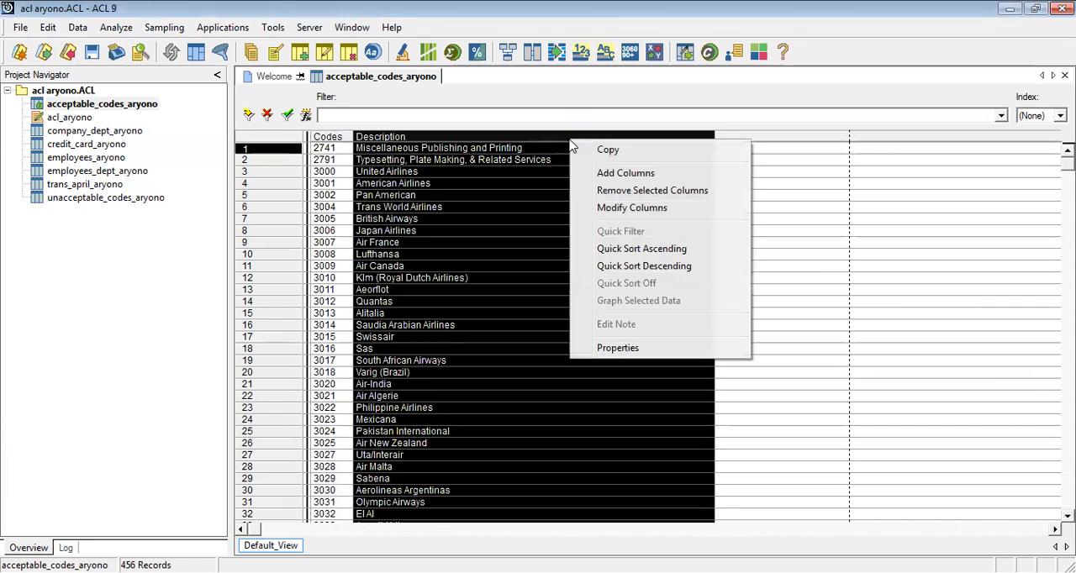
{"action": "left_click", "coordinate": [616, 174]}
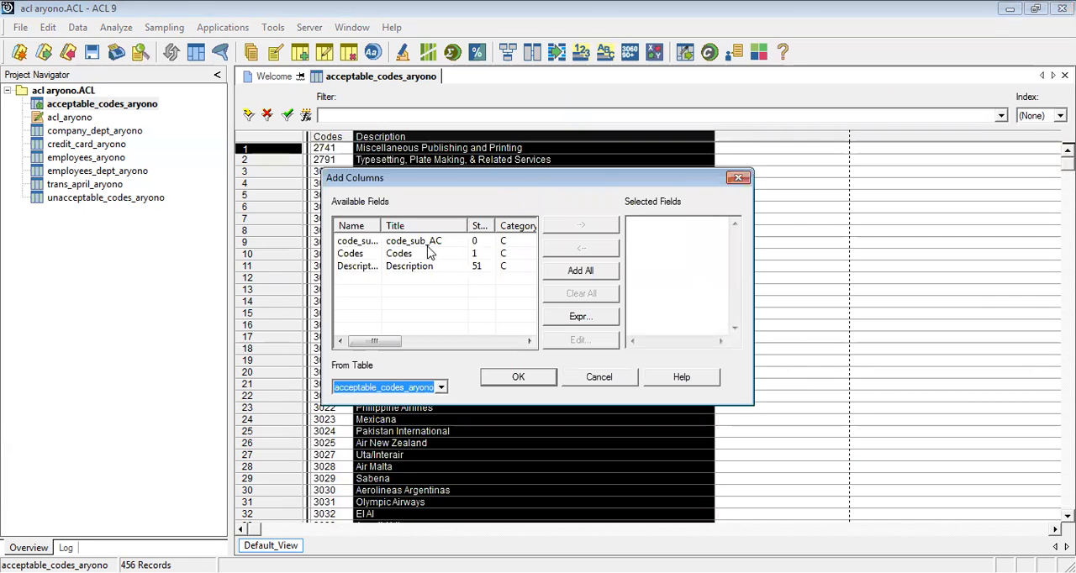
{"action": "left_click", "coordinate": [425, 244]}
{"action": "double_click", "coordinate": [426, 243]}
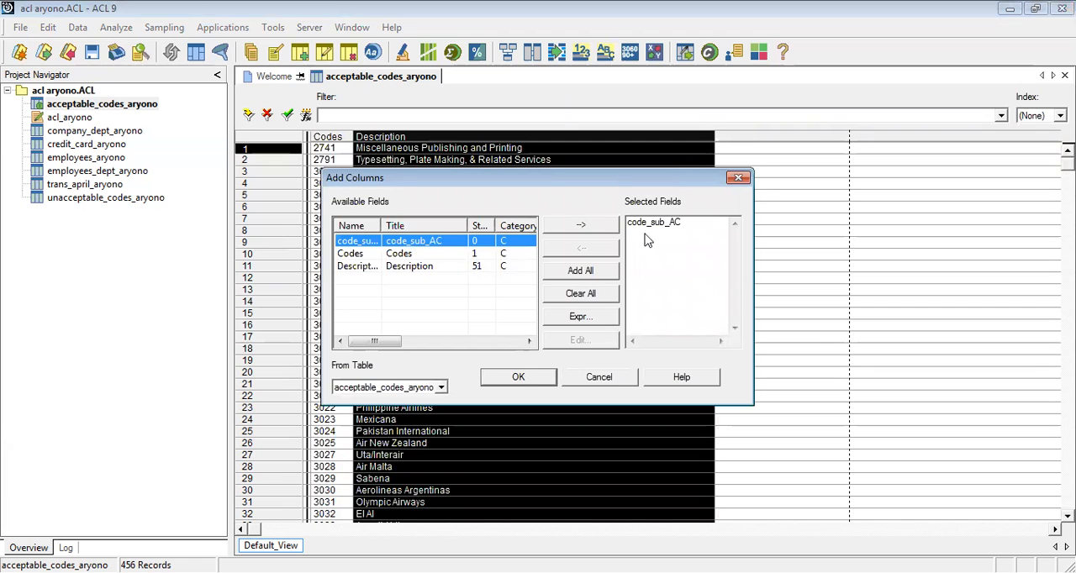
{"action": "left_click", "coordinate": [546, 377]}
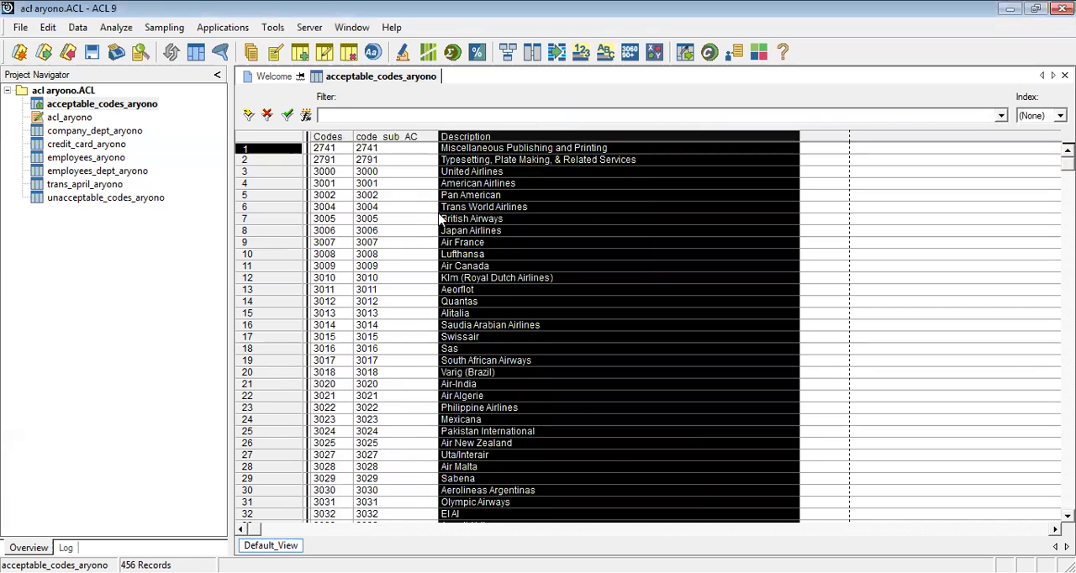
Save the project and open the trans_april_aryono table
{"action": "left_click", "coordinate": [92, 53]}
{"action": "left_click", "coordinate": [483, 348]}
{"action": "double_click", "coordinate": [120, 187]}
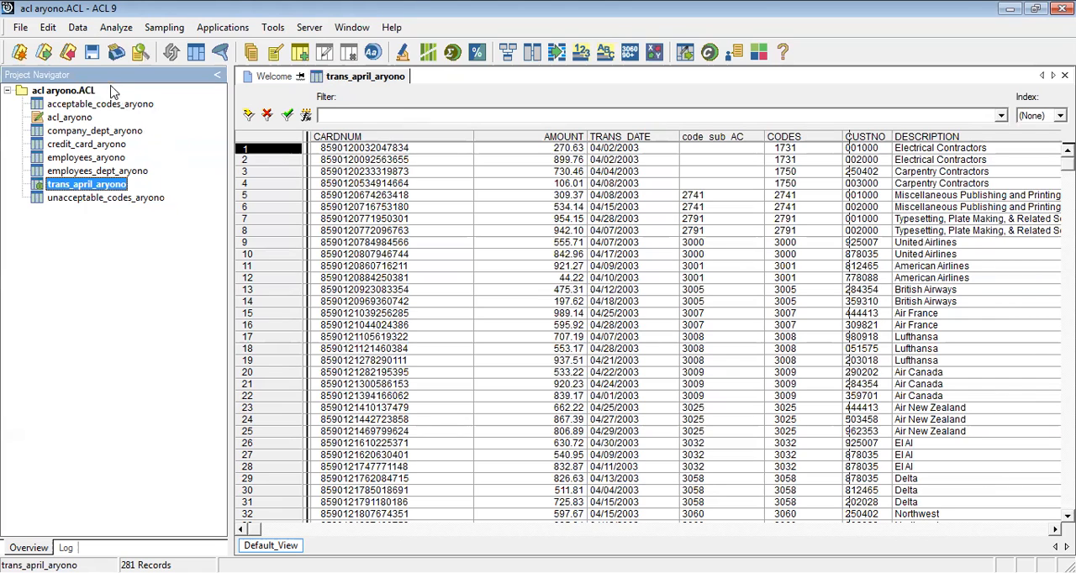
Review the table relations from codes_sub_TA in trans_april_aryono to the acceptable and unacceptable codes tables, aligning the child table boxes
{"action": "left_click", "coordinate": [82, 27]}
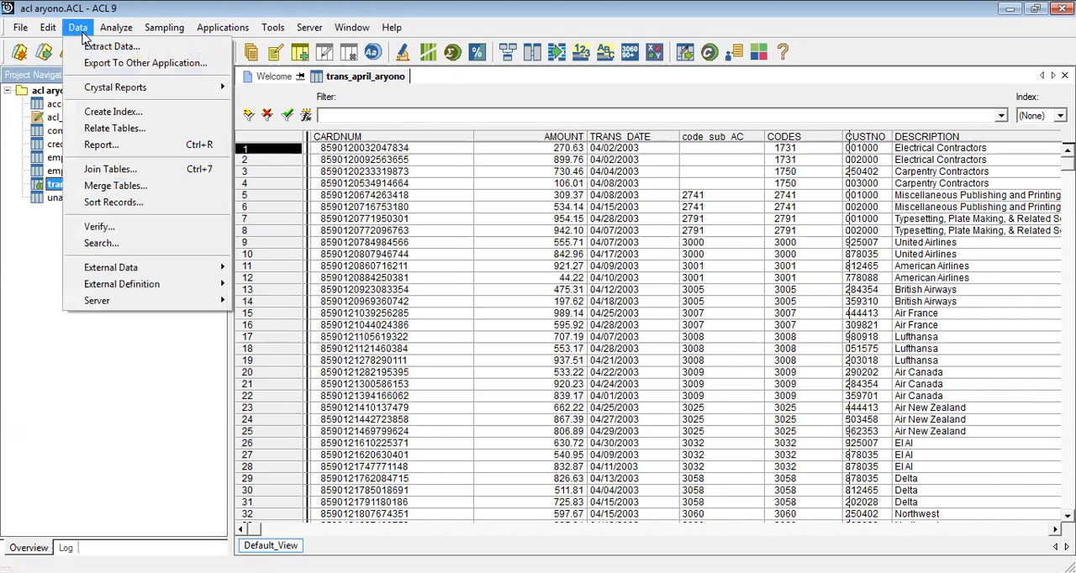
{"action": "left_click", "coordinate": [116, 128]}
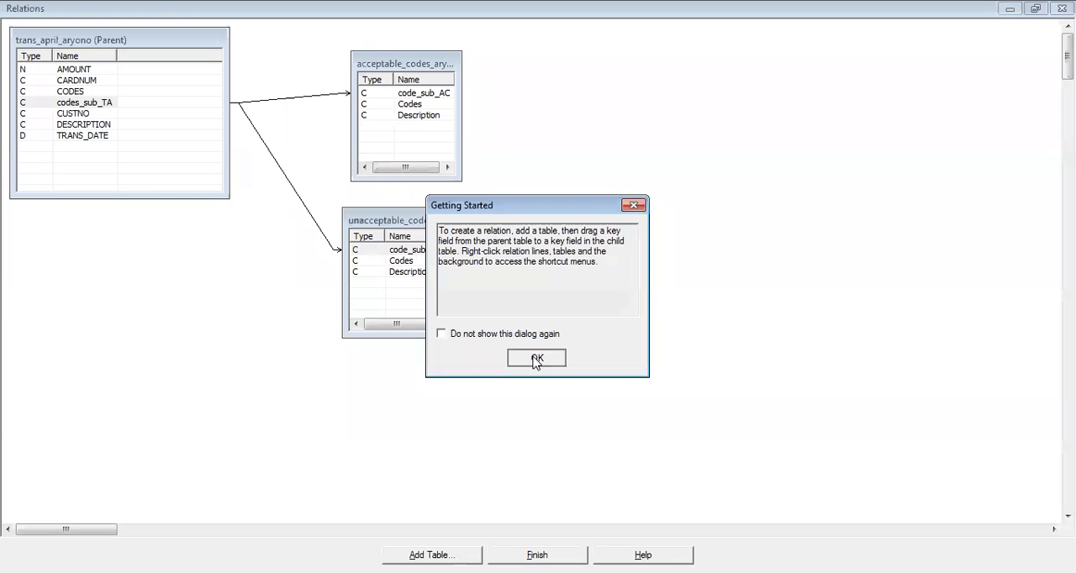
{"action": "left_click", "coordinate": [535, 358]}
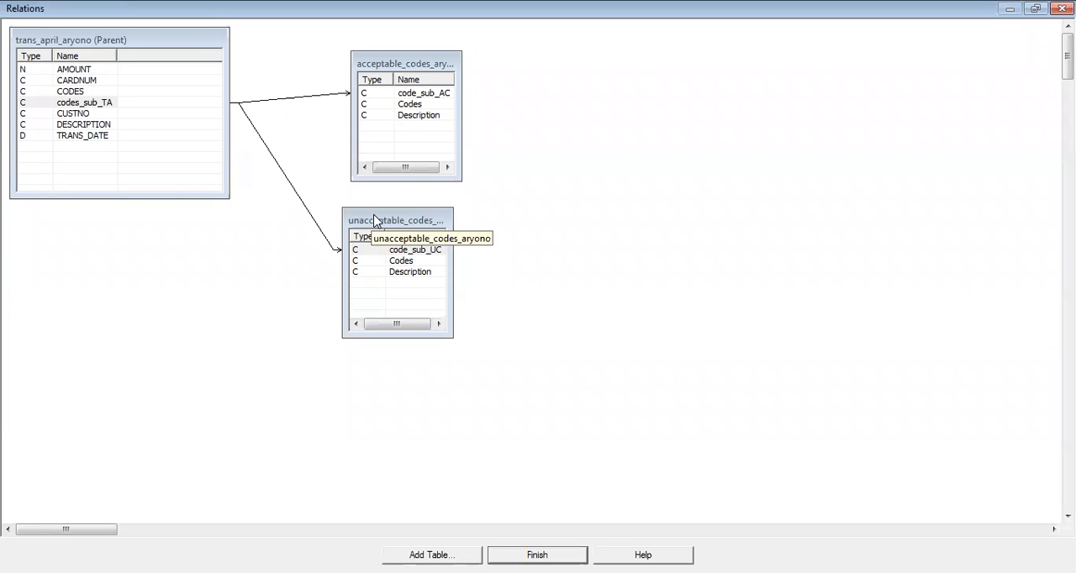
{"action": "left_click_drag", "start_coordinate": [375, 221], "coordinate": [386, 206]}
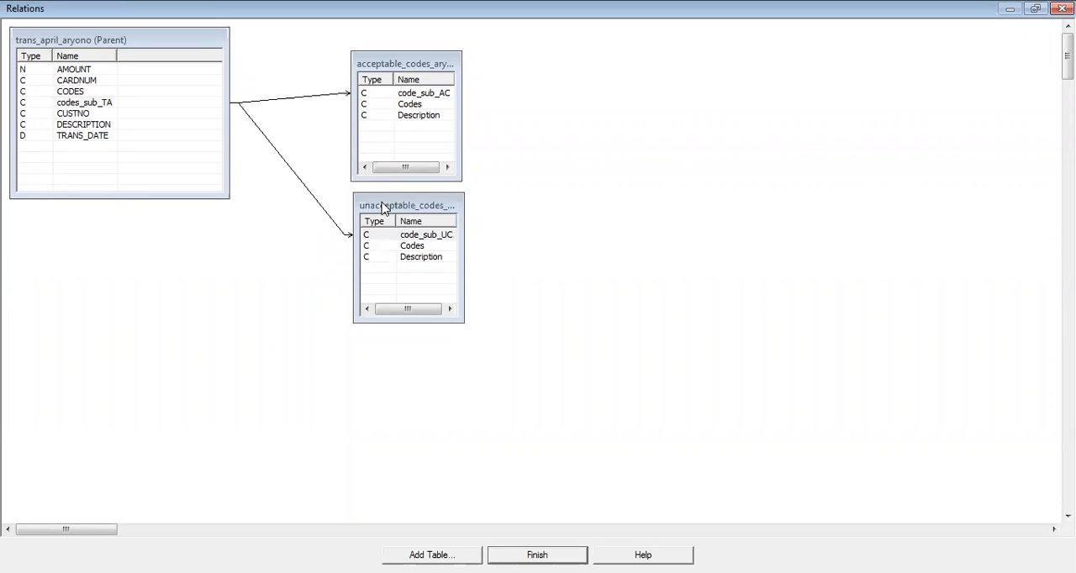
{"action": "left_click", "coordinate": [87, 105]}
{"action": "left_click", "coordinate": [400, 98]}
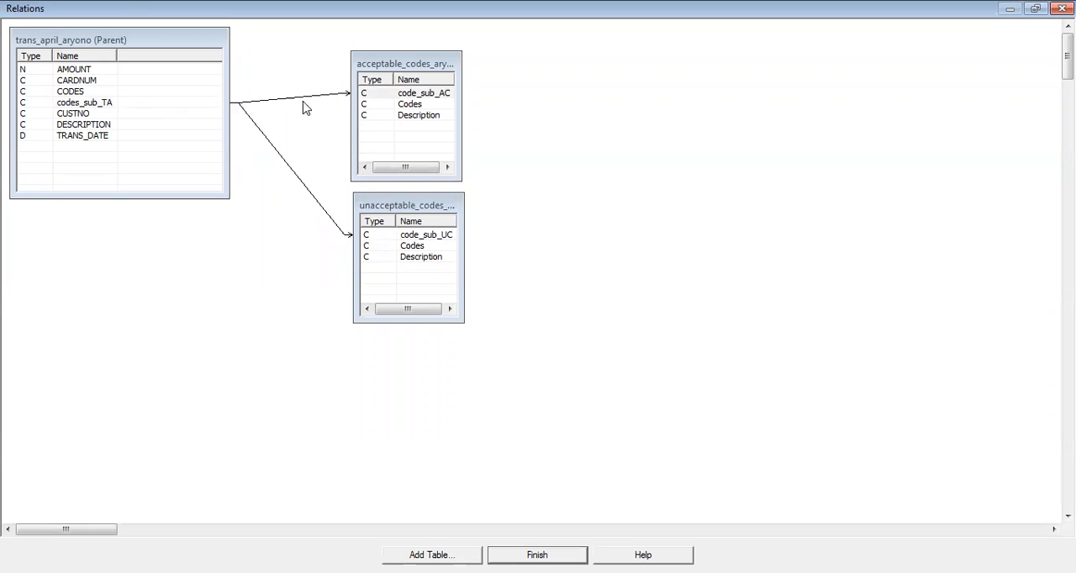
{"action": "left_click", "coordinate": [111, 105]}
{"action": "left_click", "coordinate": [382, 93]}
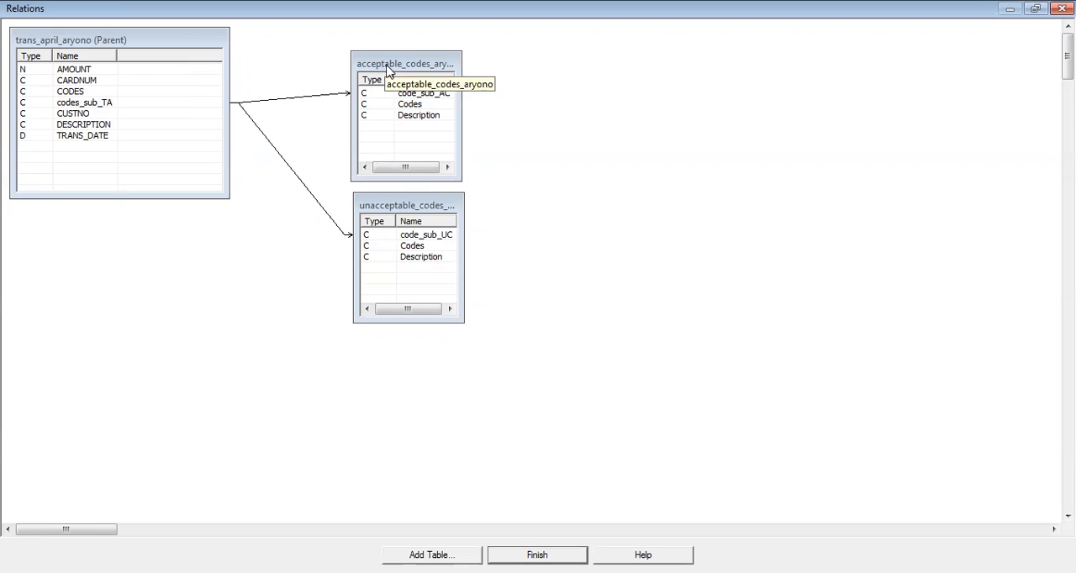
{"action": "left_click", "coordinate": [537, 555]}
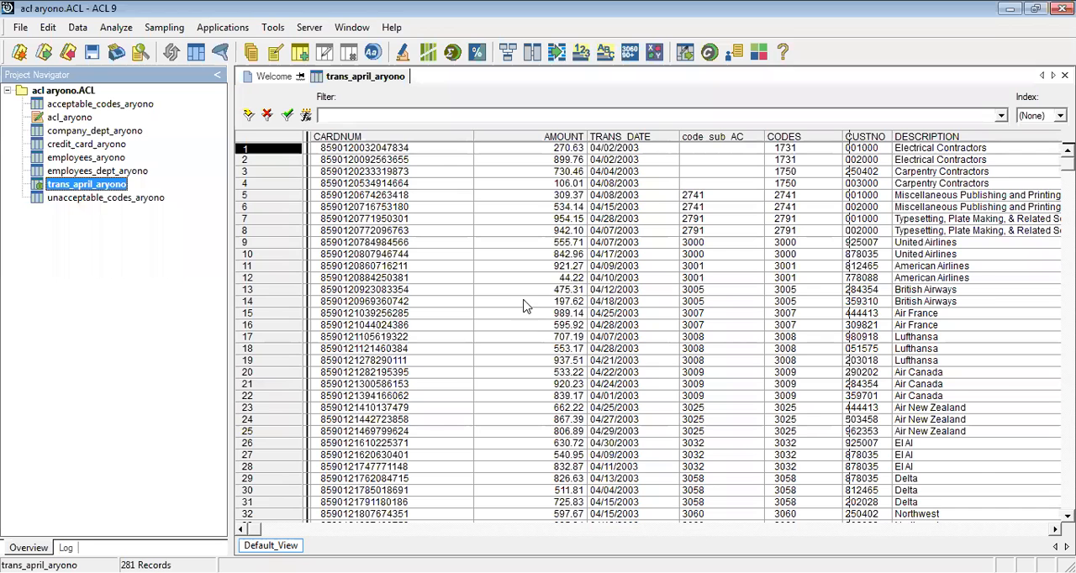
Remove the code_sub_AC column from the trans_april_aryono view
{"action": "right_click", "coordinate": [713, 137]}
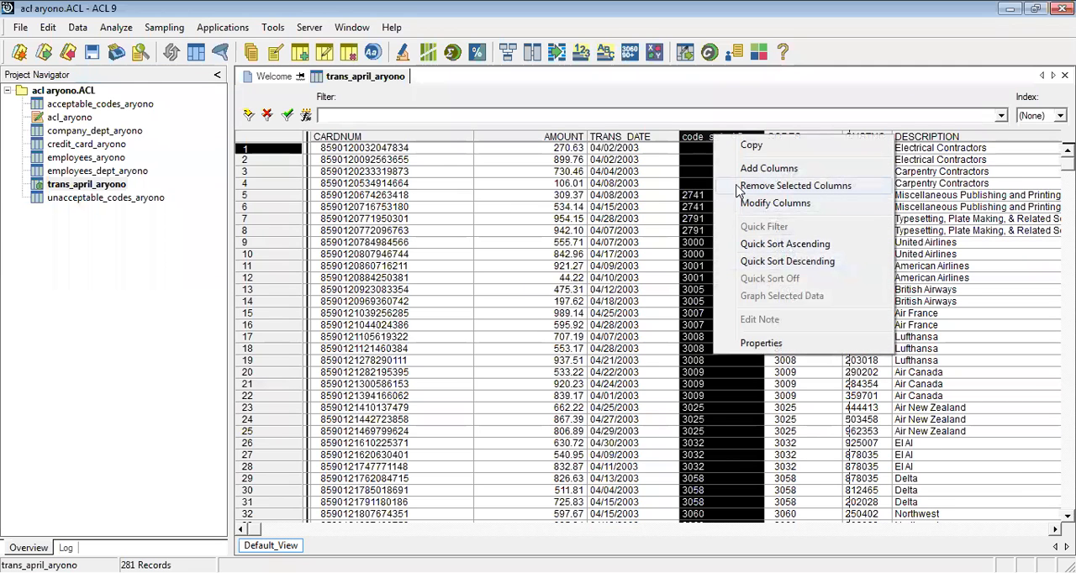
{"action": "left_click", "coordinate": [739, 188]}
{"action": "left_click", "coordinate": [626, 264]}
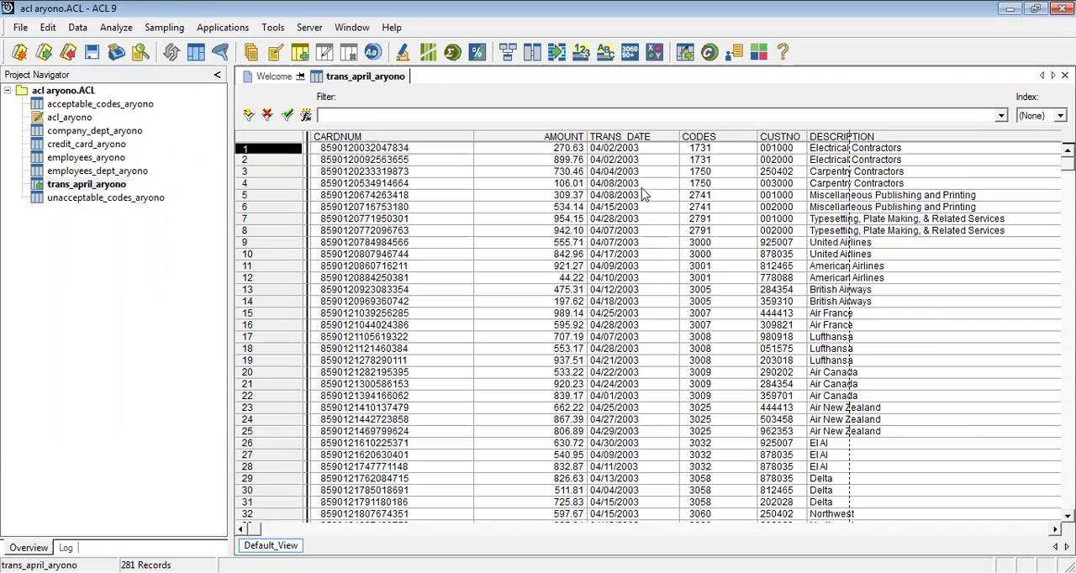
Add the code_sub_AC field from the related acceptable_codes_aryono table before the CODES column, and select the added column
{"action": "right_click", "coordinate": [733, 139]}
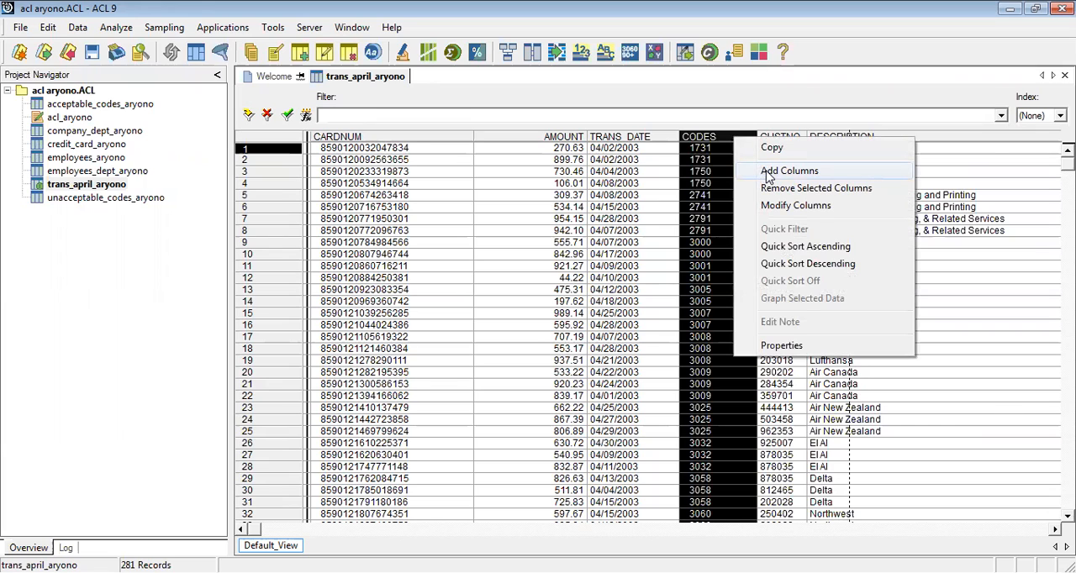
{"action": "left_click", "coordinate": [767, 172]}
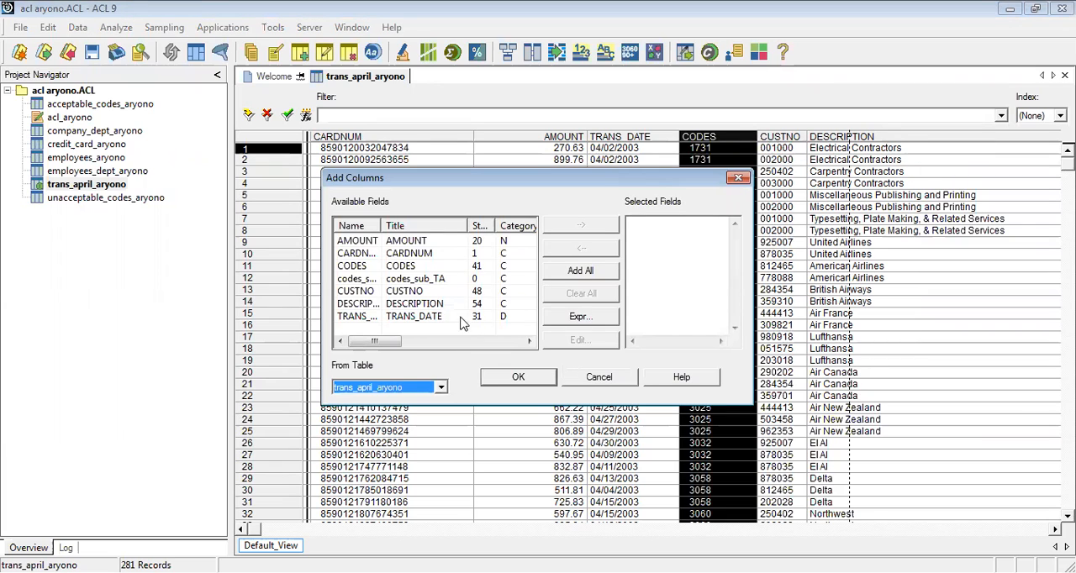
{"action": "left_click", "coordinate": [439, 387]}
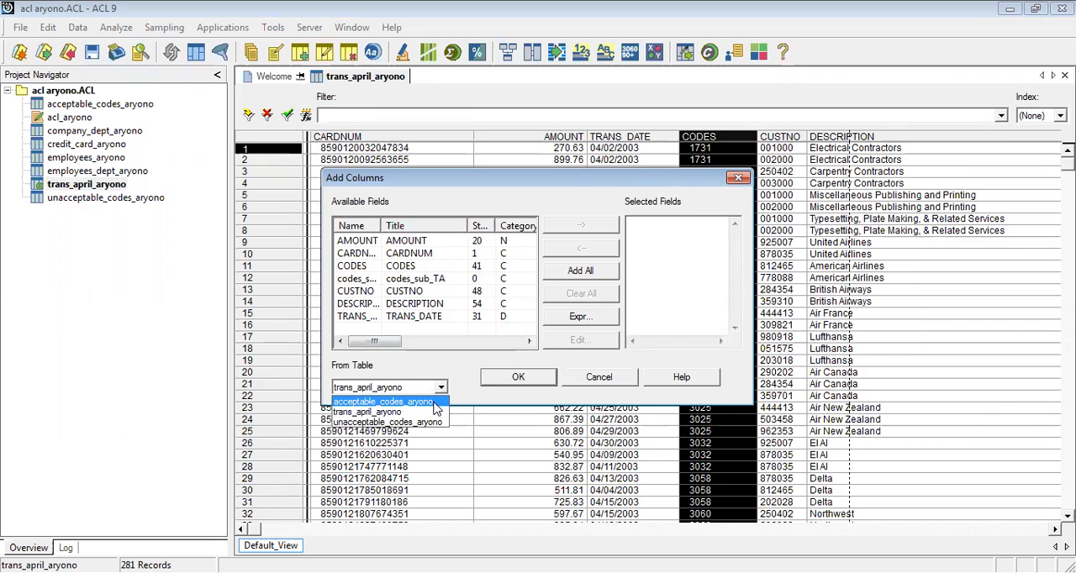
{"action": "left_click", "coordinate": [395, 402]}
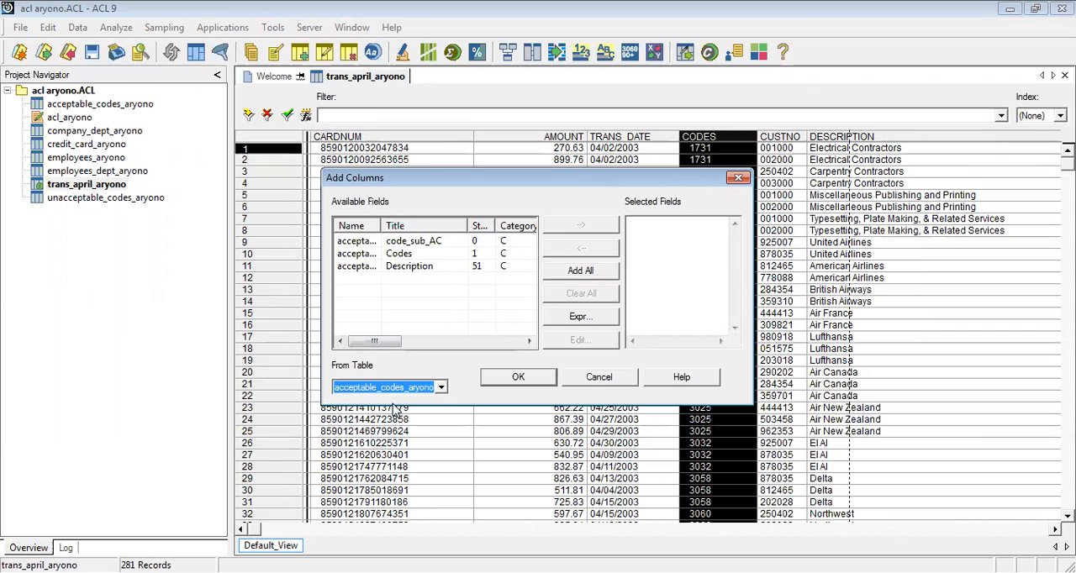
{"action": "left_click", "coordinate": [416, 241]}
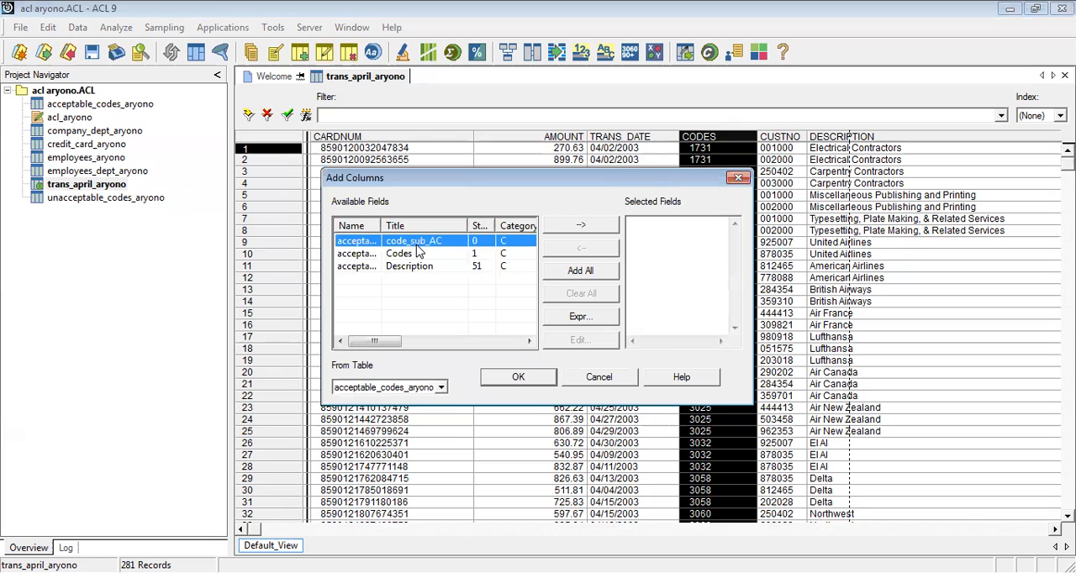
{"action": "double_click", "coordinate": [417, 242]}
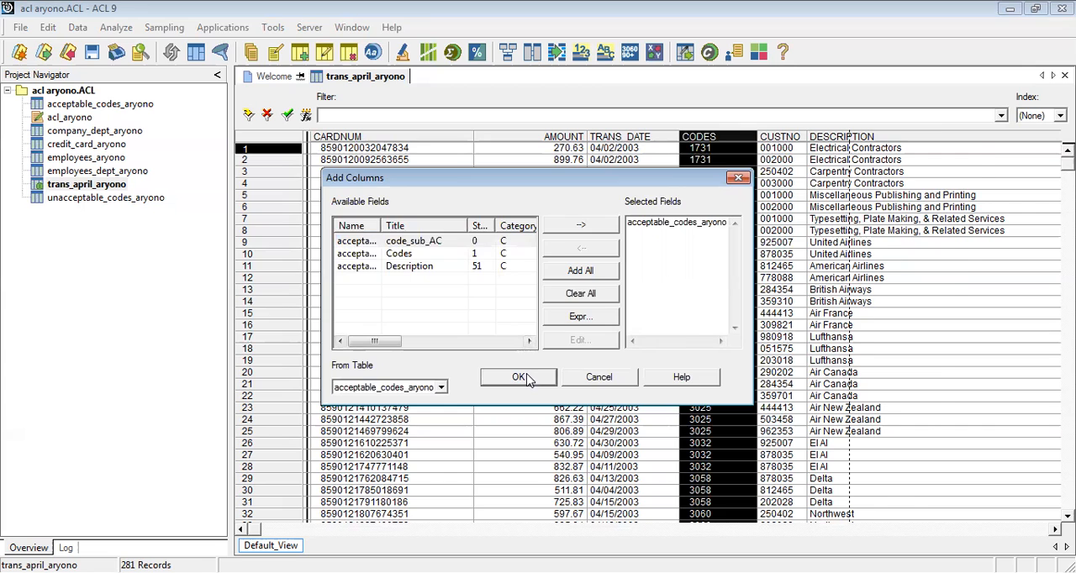
{"action": "left_click", "coordinate": [519, 377]}
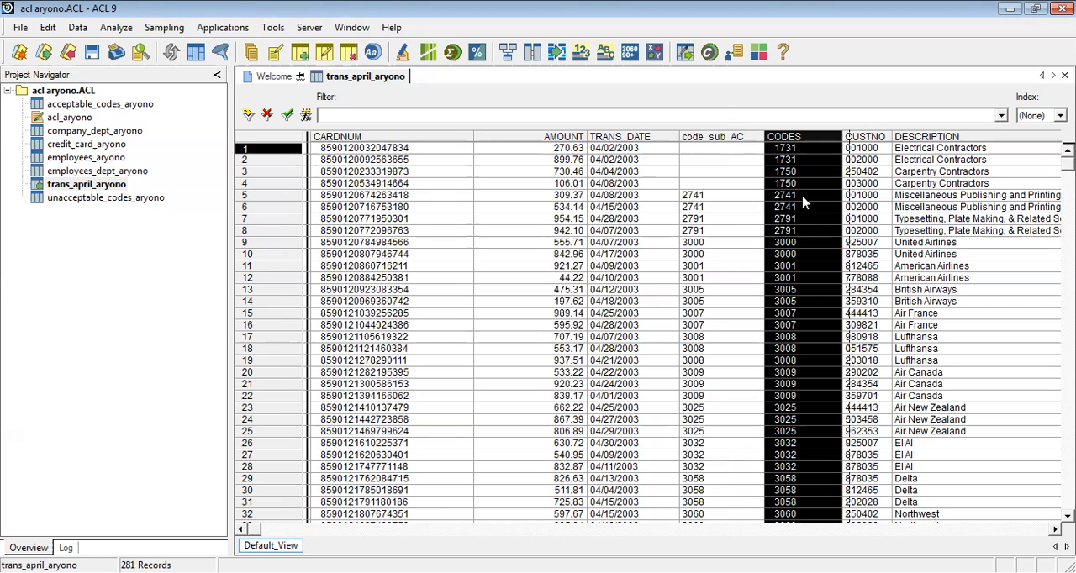
{"action": "left_click", "coordinate": [720, 138]}
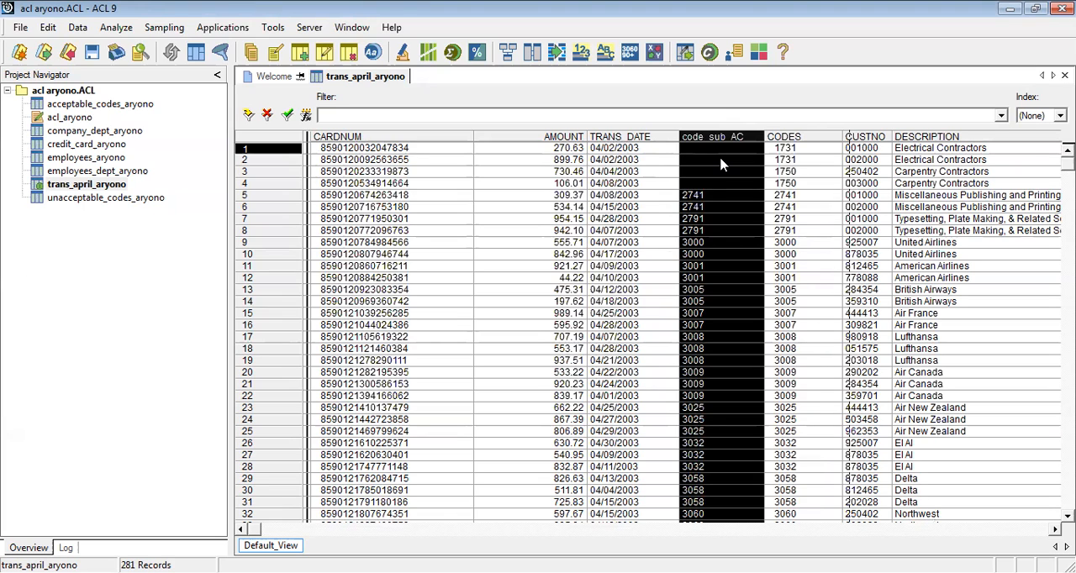
Filter the trans_april_aryono view to records whose code_sub_AC from acceptable_codes_aryono is not equal to blank
{"action": "left_click", "coordinate": [800, 196]}
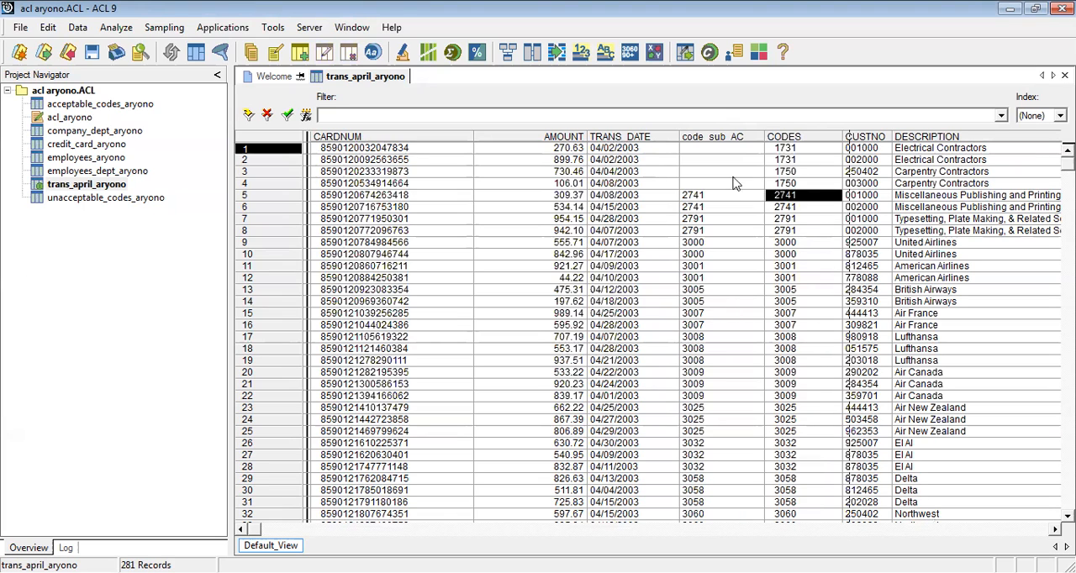
{"action": "left_click", "coordinate": [698, 152]}
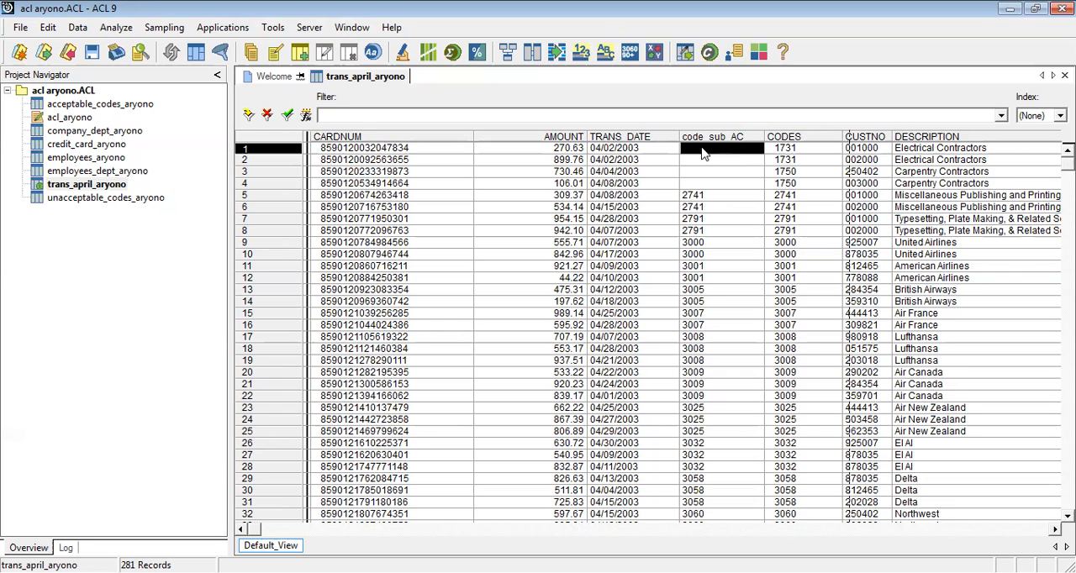
{"action": "right_click", "coordinate": [704, 152]}
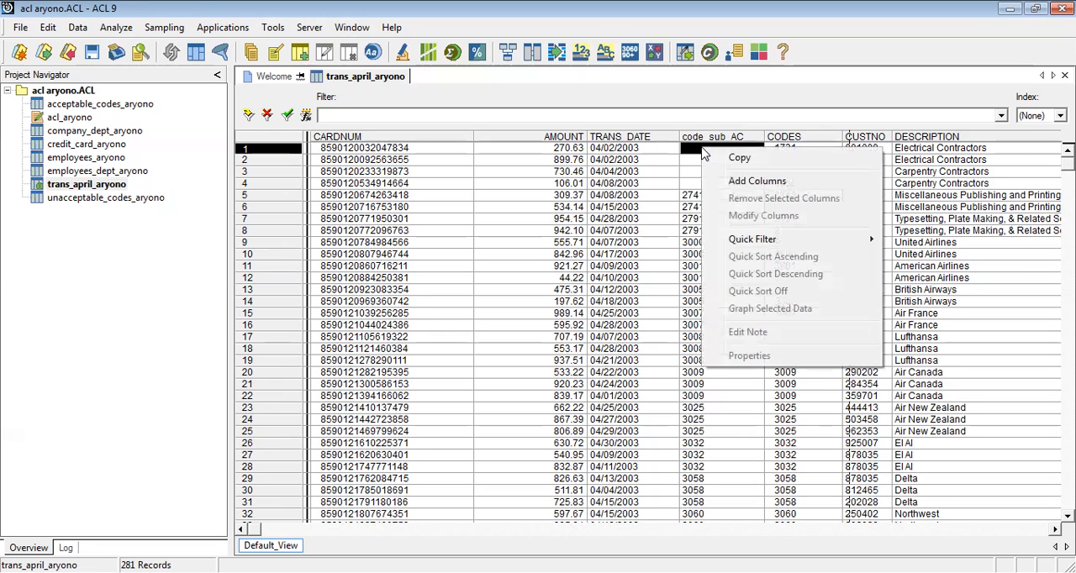
{"action": "mouse_move", "coordinate": [760, 240]}
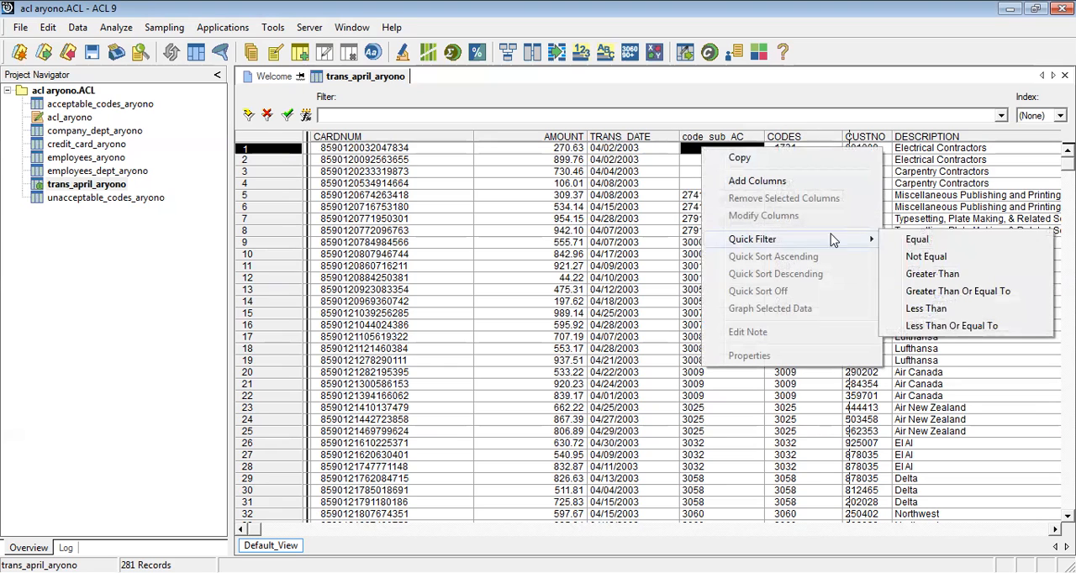
{"action": "left_click", "coordinate": [924, 257]}
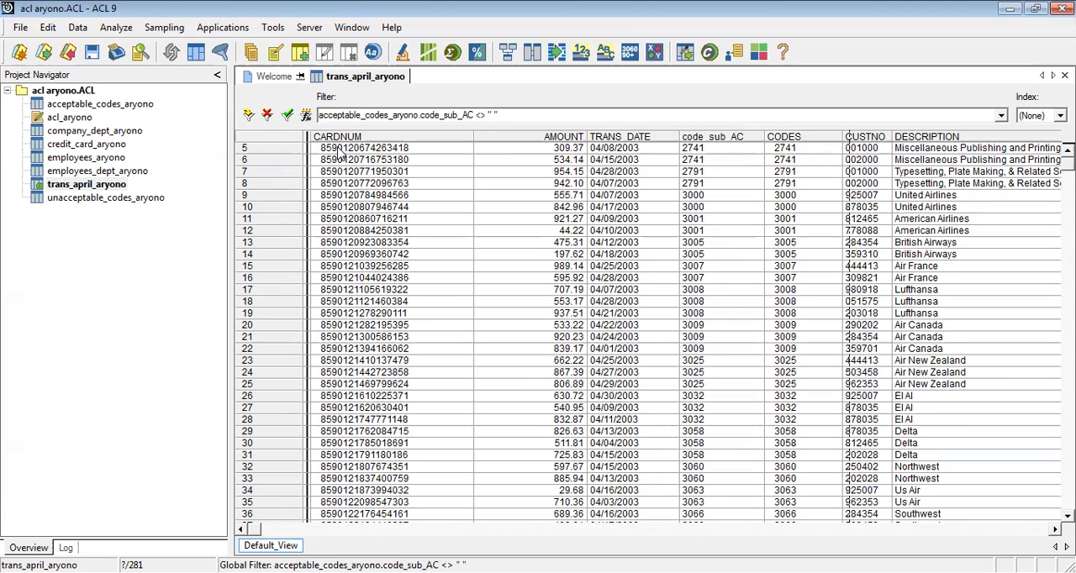
Set up a data extraction by fields, selecting all trans_april_aryono fields except codes_sub_TA
{"action": "left_click", "coordinate": [78, 28]}
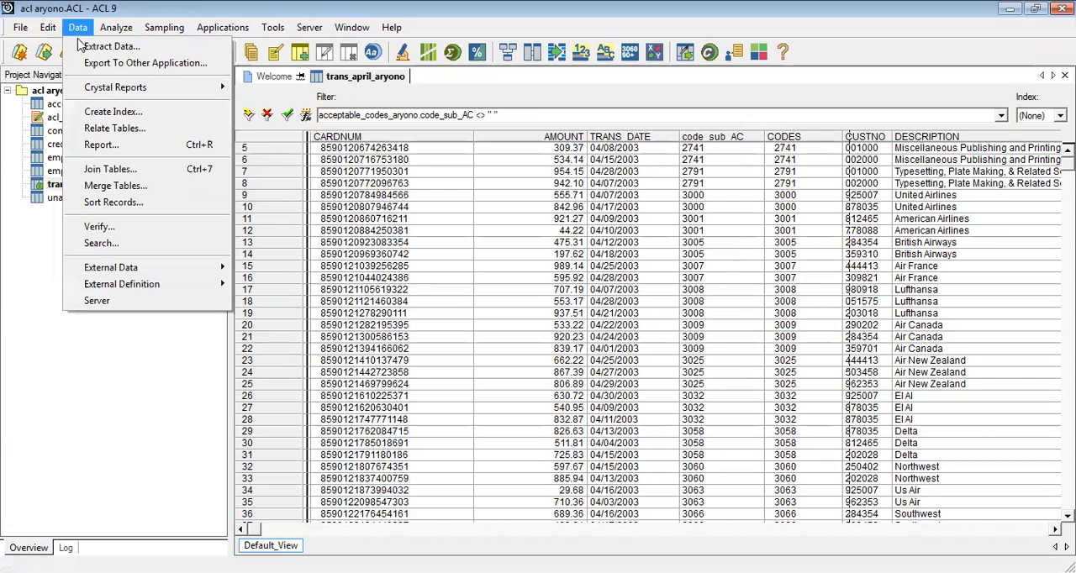
{"action": "left_click", "coordinate": [84, 48]}
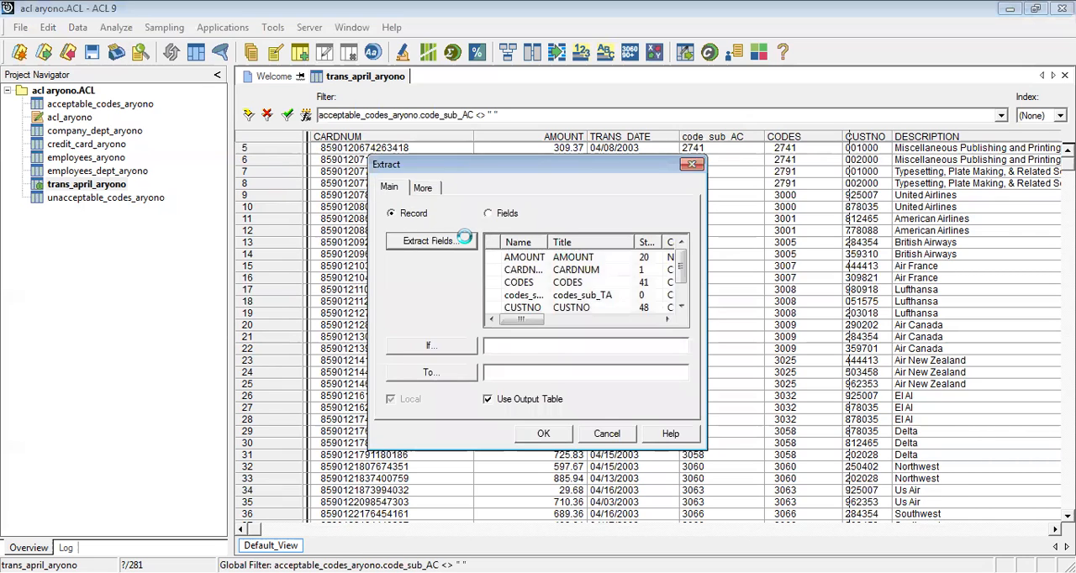
{"action": "left_click", "coordinate": [464, 240]}
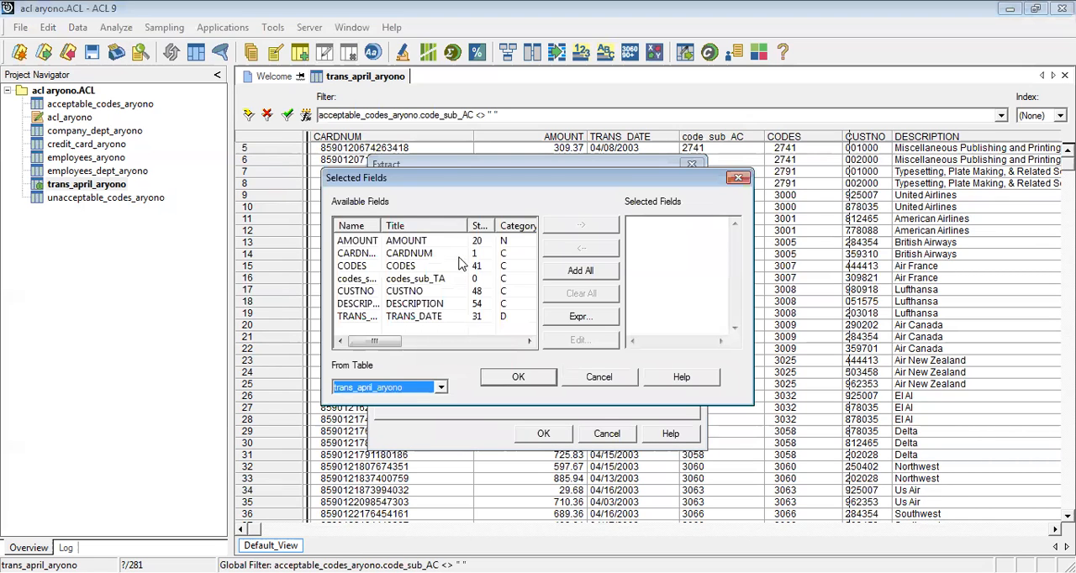
{"action": "left_click", "coordinate": [570, 281]}
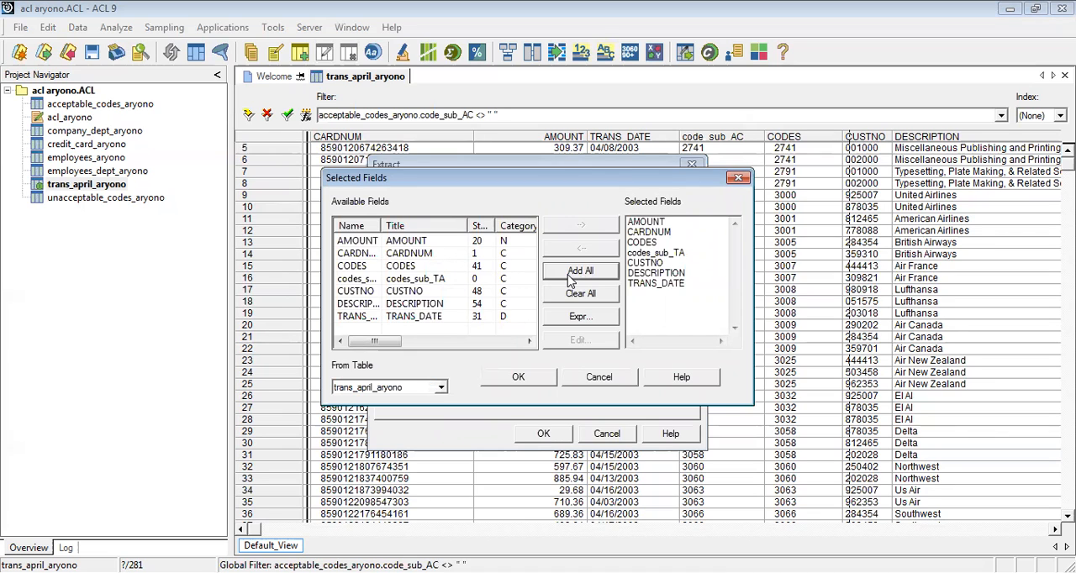
{"action": "left_click", "coordinate": [670, 253]}
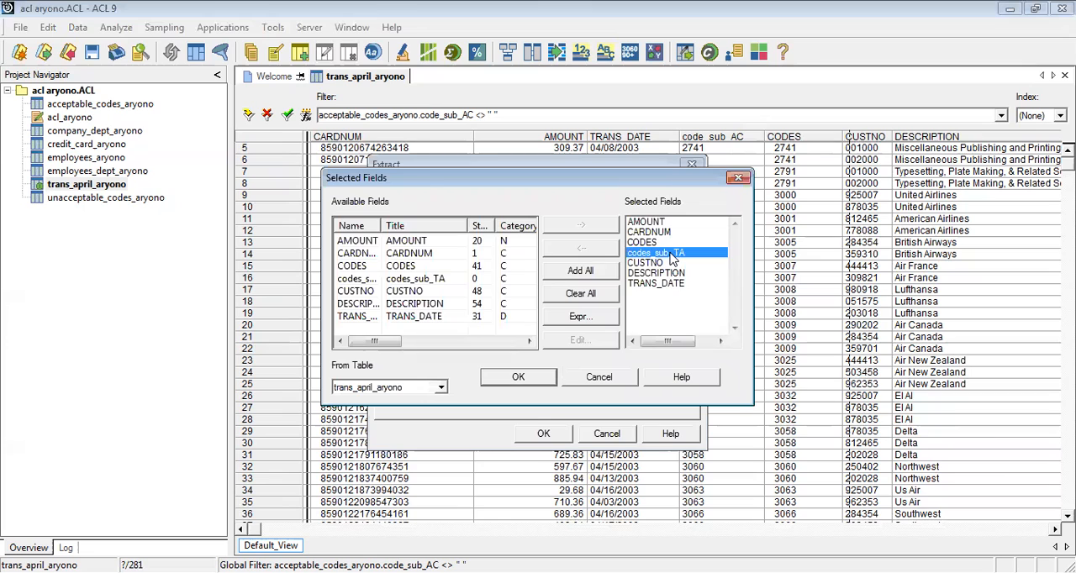
{"action": "left_click", "coordinate": [615, 248]}
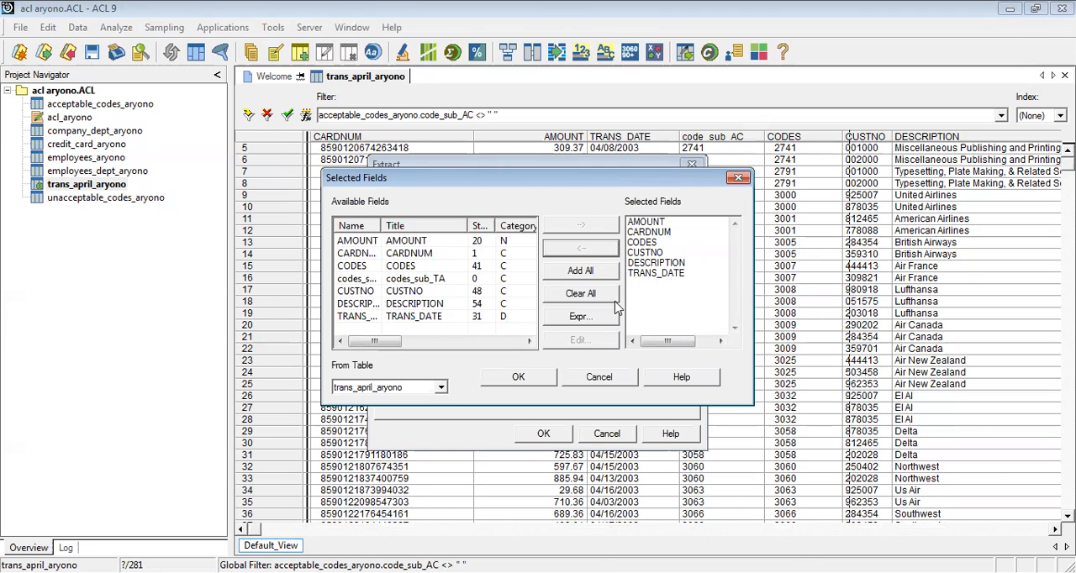
{"action": "left_click", "coordinate": [517, 378]}
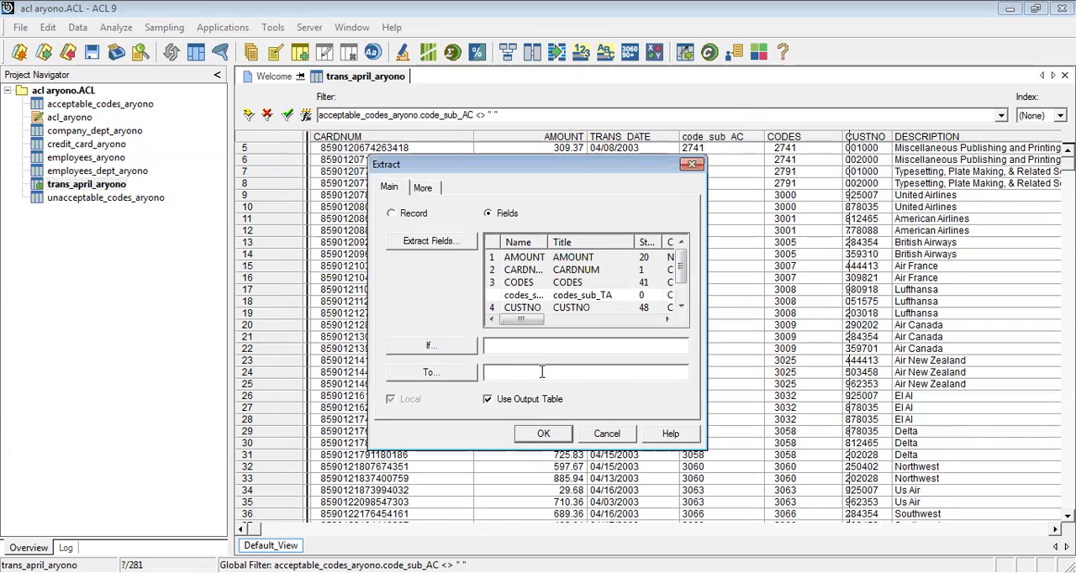
Extract the selected fields to a new table named trans_april_acceptable_aryono, discarding the unsaved changes to trans_april_aryono
{"action": "type", "text": "trans_april_acceptable_aryono"}
{"action": "left_click", "coordinate": [538, 433]}
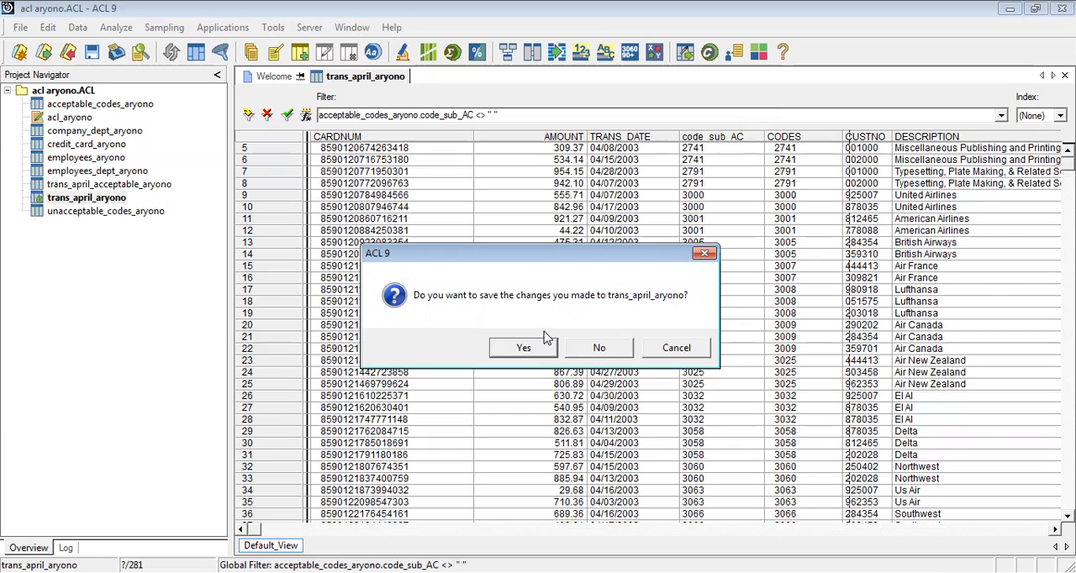
{"action": "left_click", "coordinate": [598, 348]}
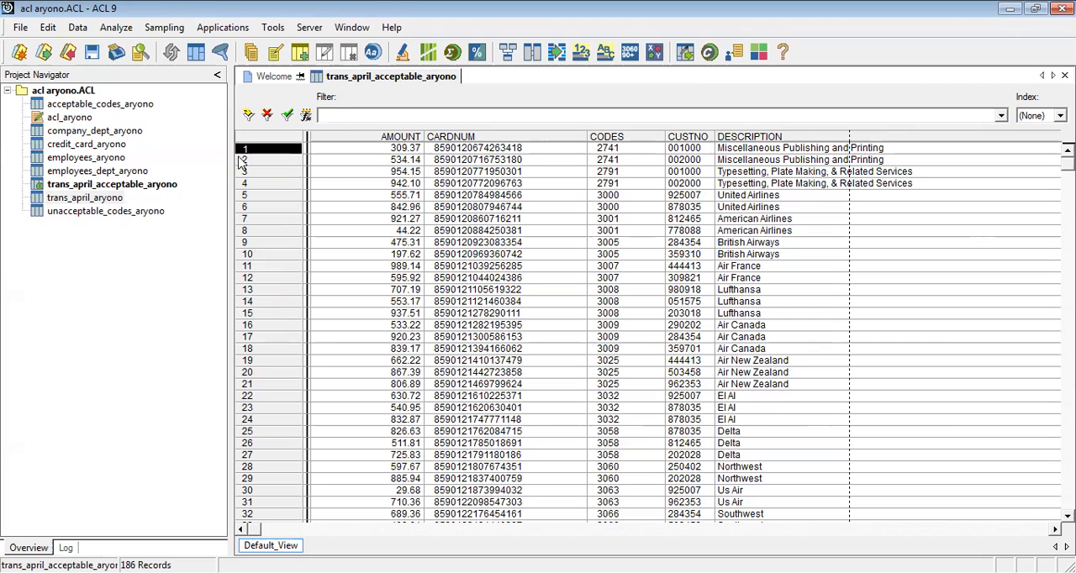
Look over the acceptable_codes_aryono table, and reopen trans_april_acceptable_aryono to compare its codes
{"action": "double_click", "coordinate": [126, 105]}
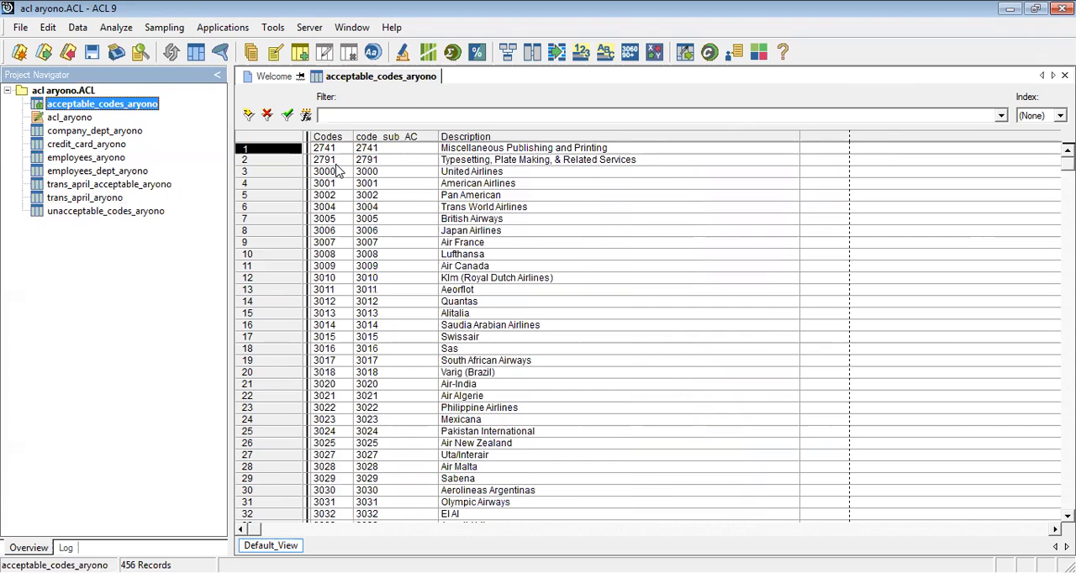
{"action": "double_click", "coordinate": [158, 185]}
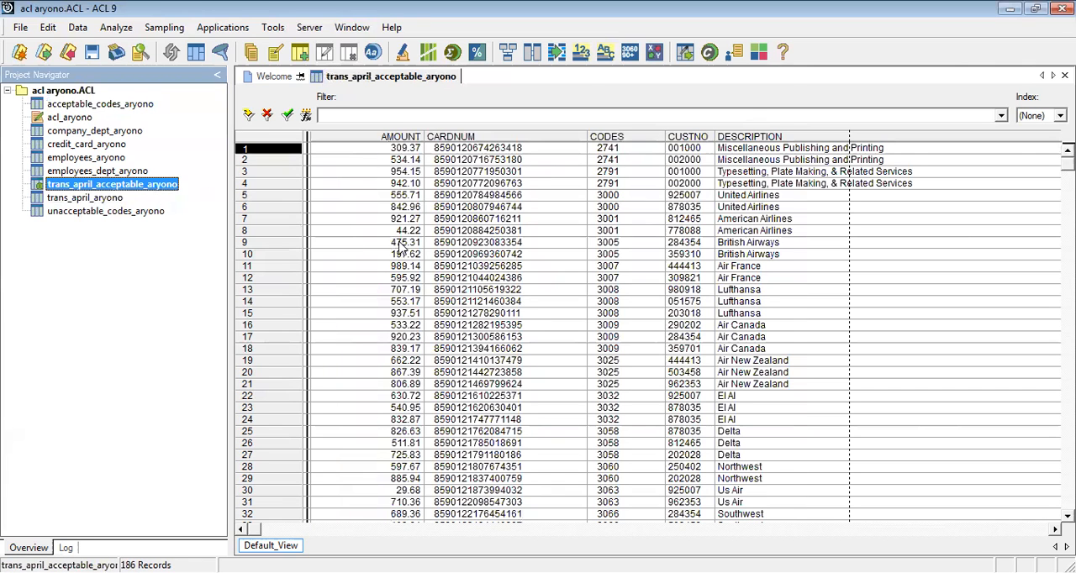